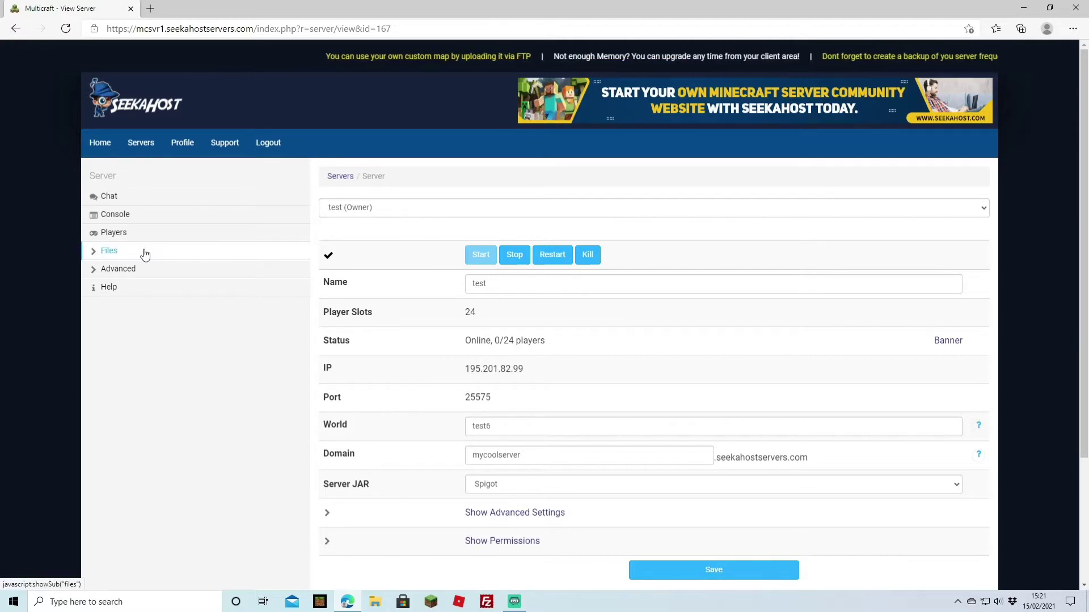
Browse the installable plugin list and open the Spartan Premium Anticheat details
left_click(126, 252)
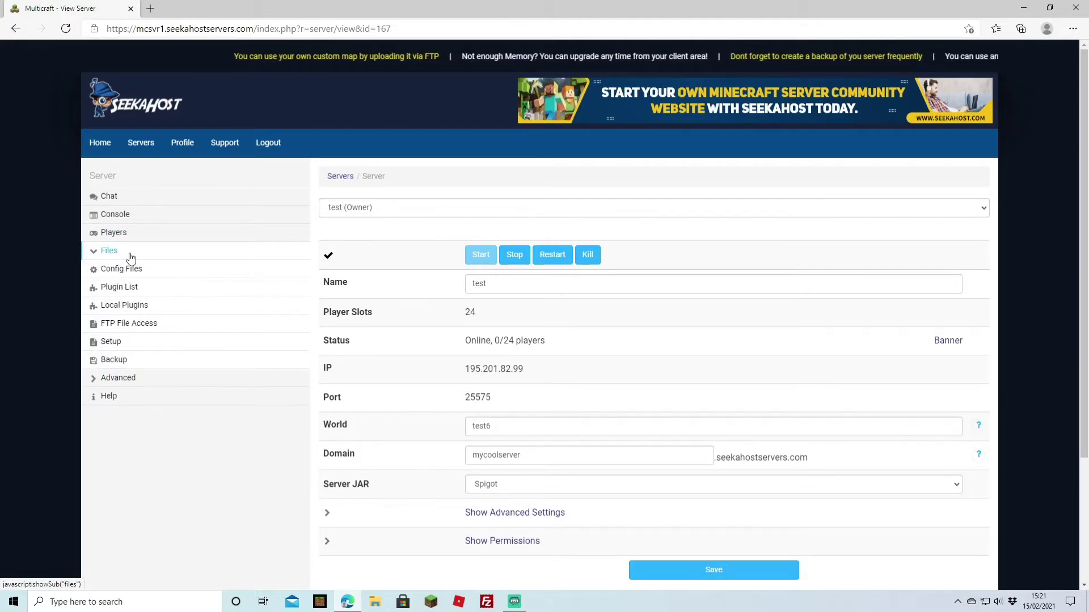
left_click(119, 289)
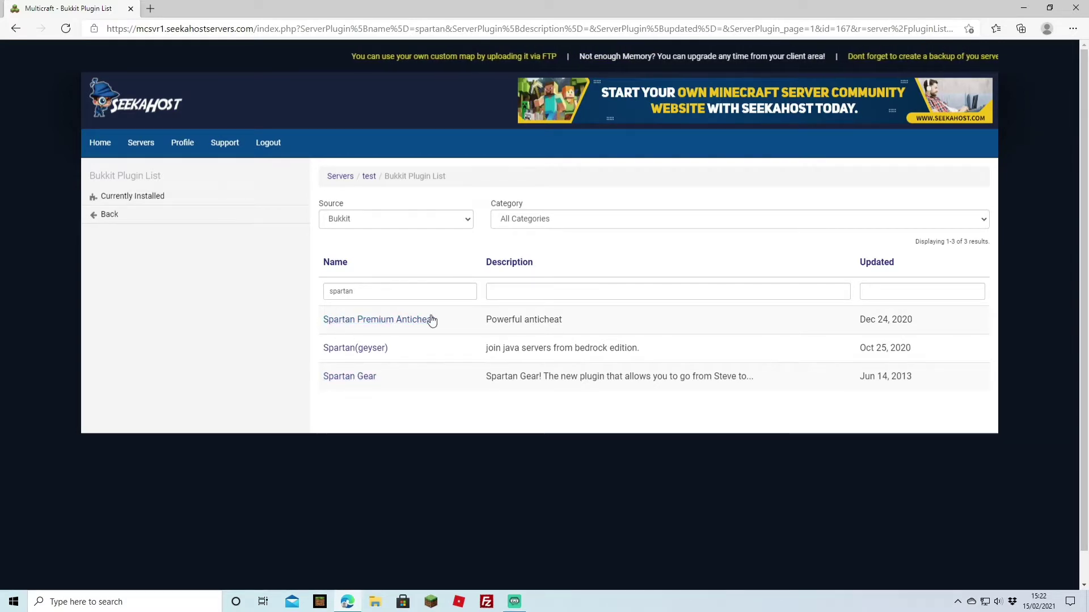
left_click(398, 320)
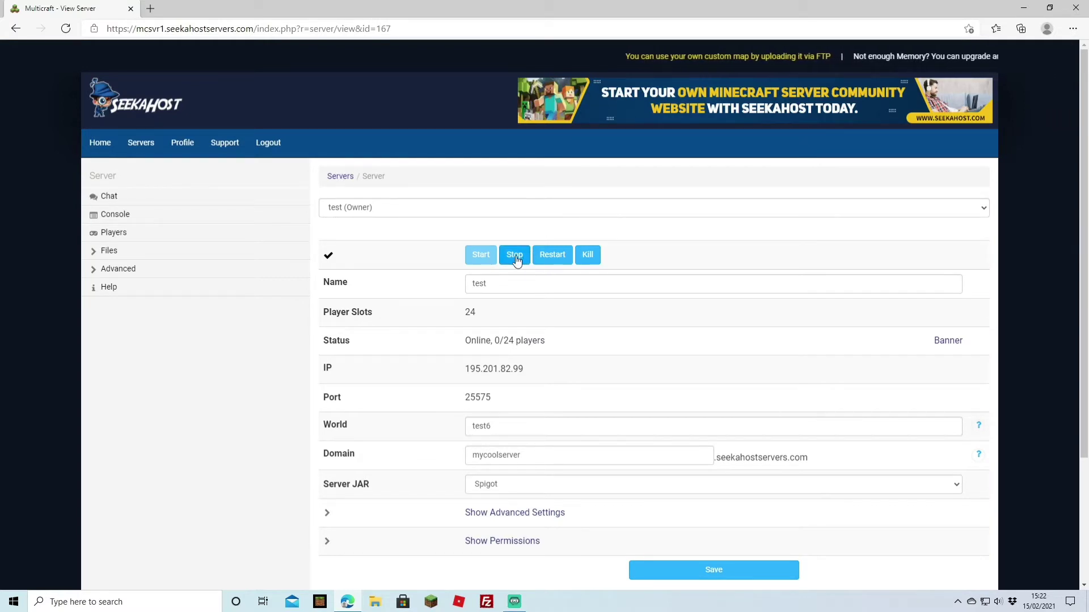
Stop the test server and filter the plugin list by the name 'spartan'
left_click(516, 259)
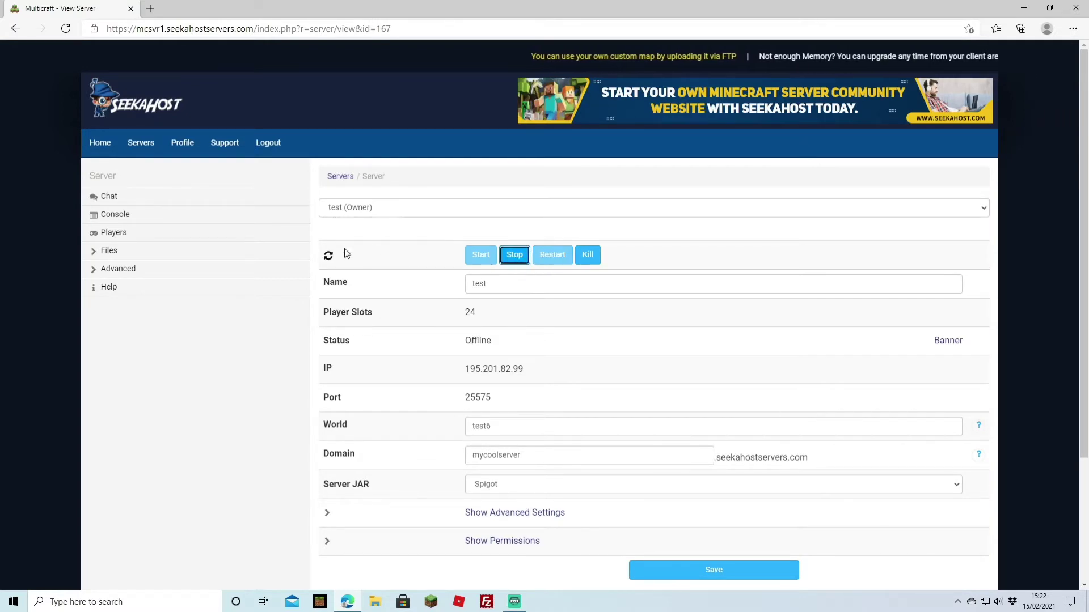
left_click(114, 256)
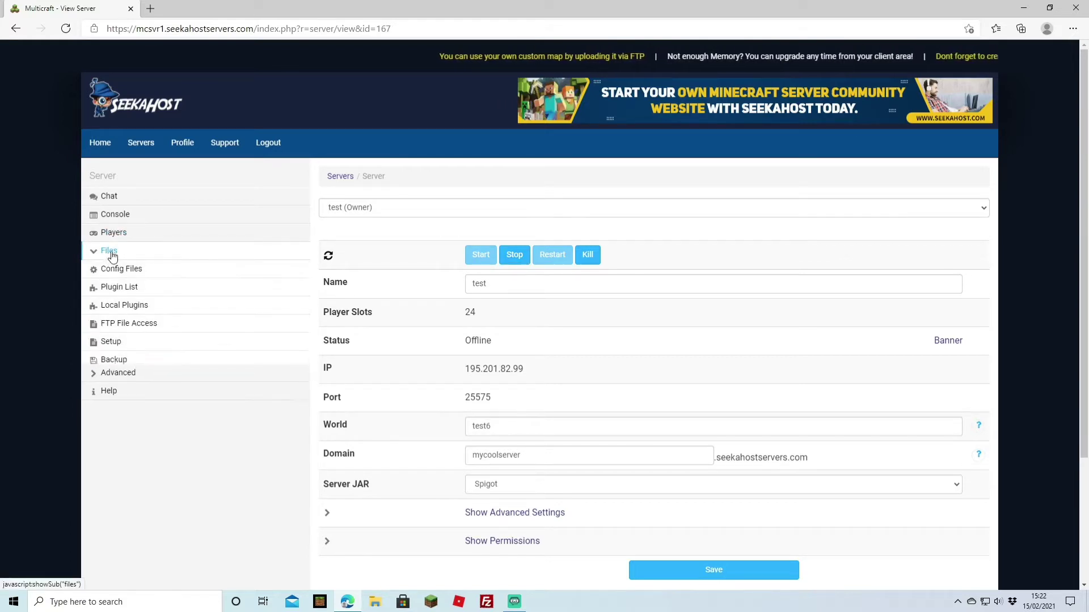
left_click(124, 289)
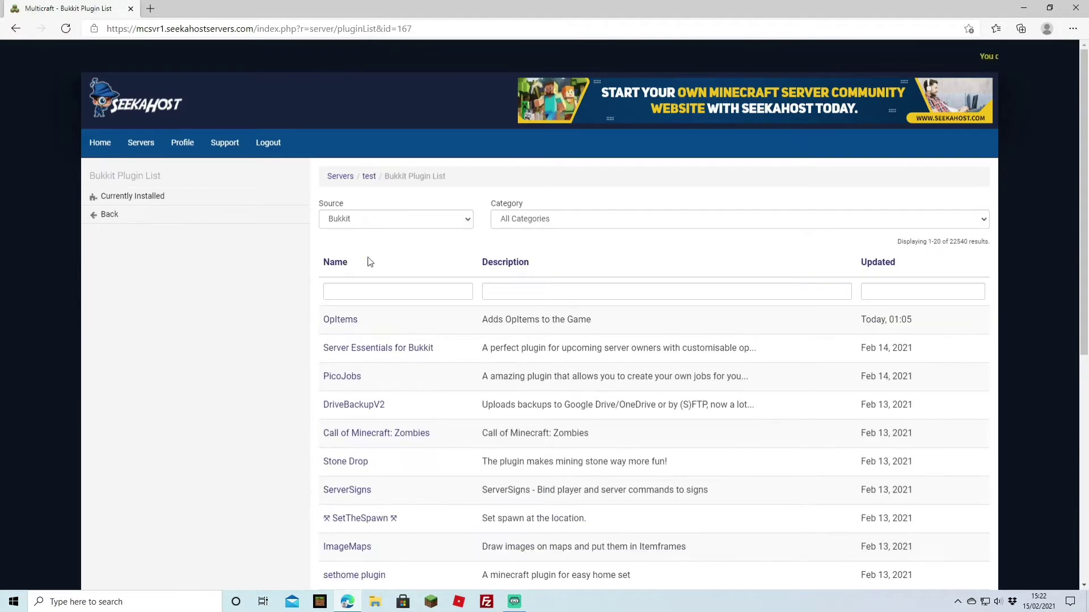
left_click(345, 291)
type("spartan")
key("Return")
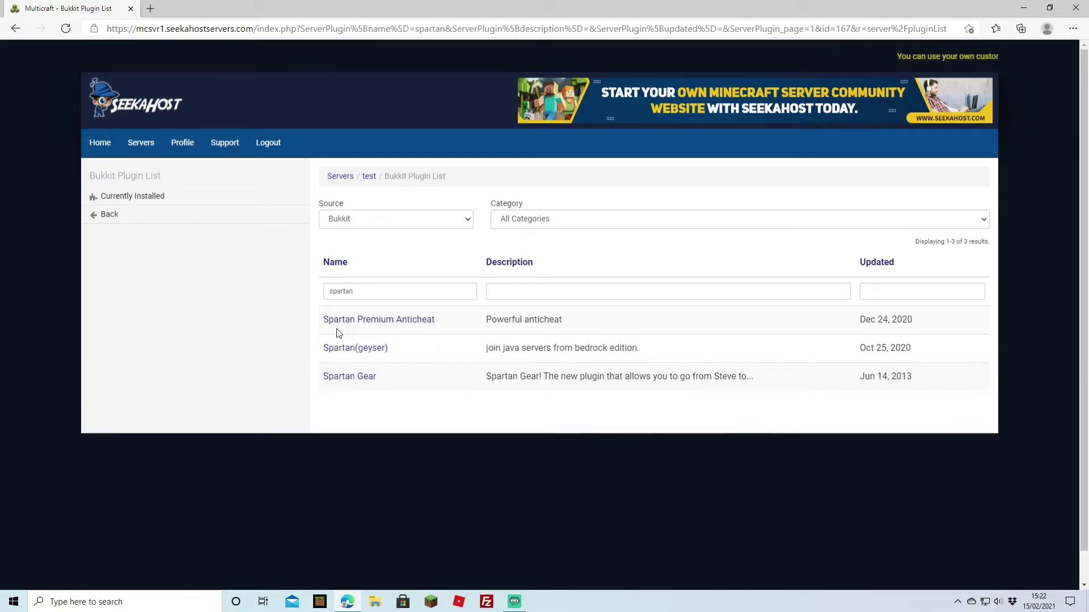
Install Spartan Premium Anticheat and go to its dev.bukkit.org project page
left_click(362, 321)
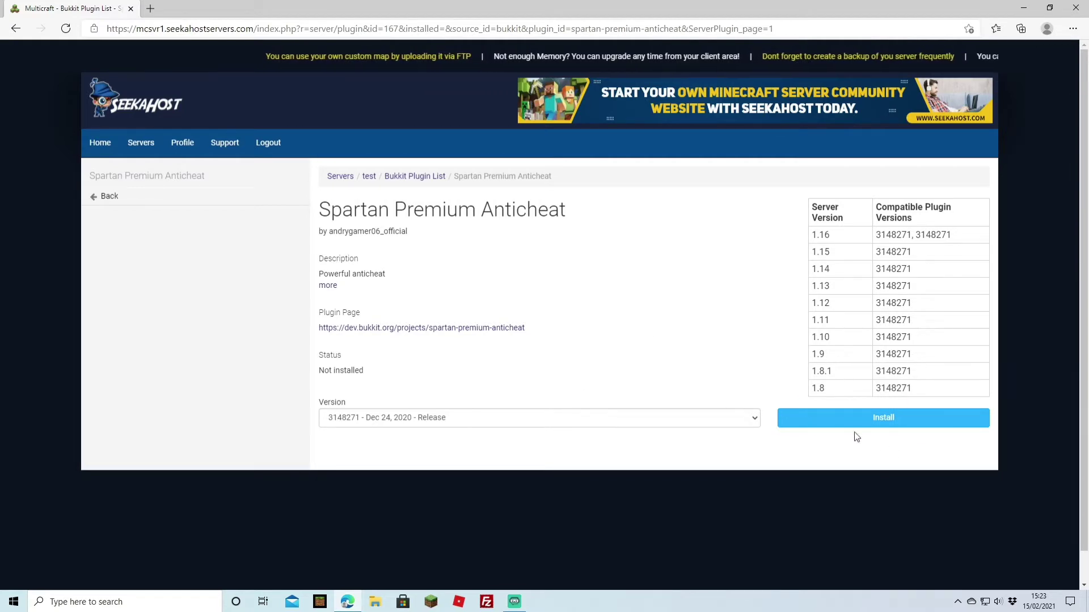
left_click(868, 423)
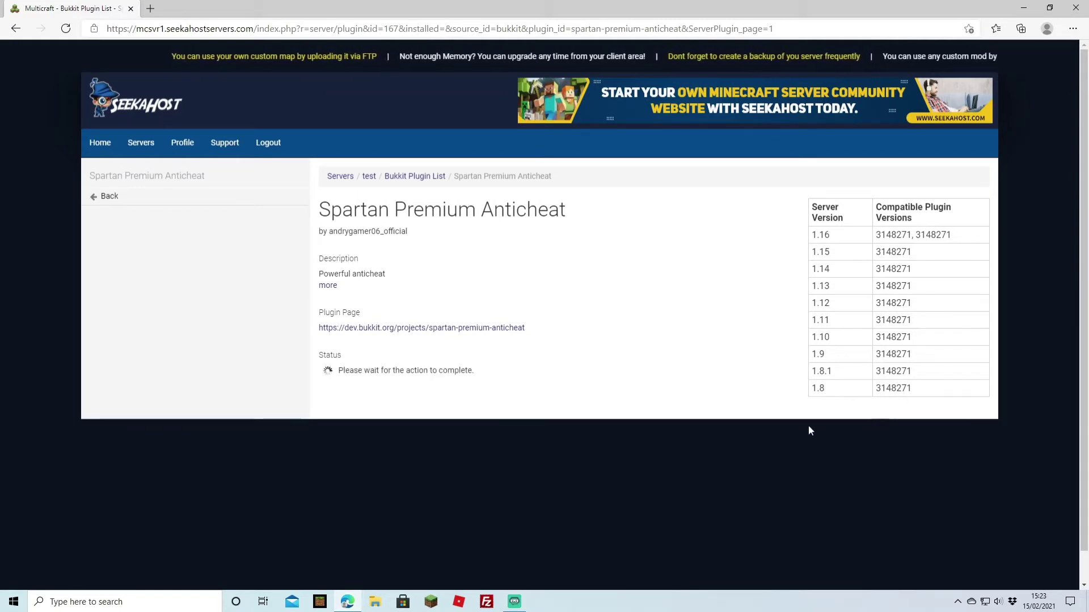
left_click(416, 328)
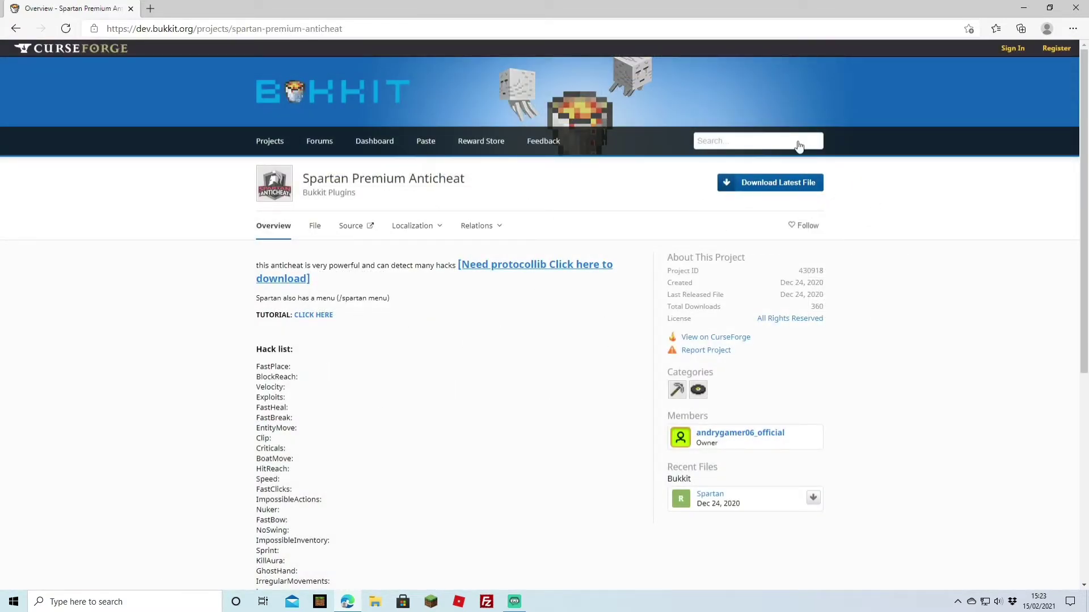
Download and keep the latest Spartan.jar, then return to Multicraft's file options
left_click(761, 186)
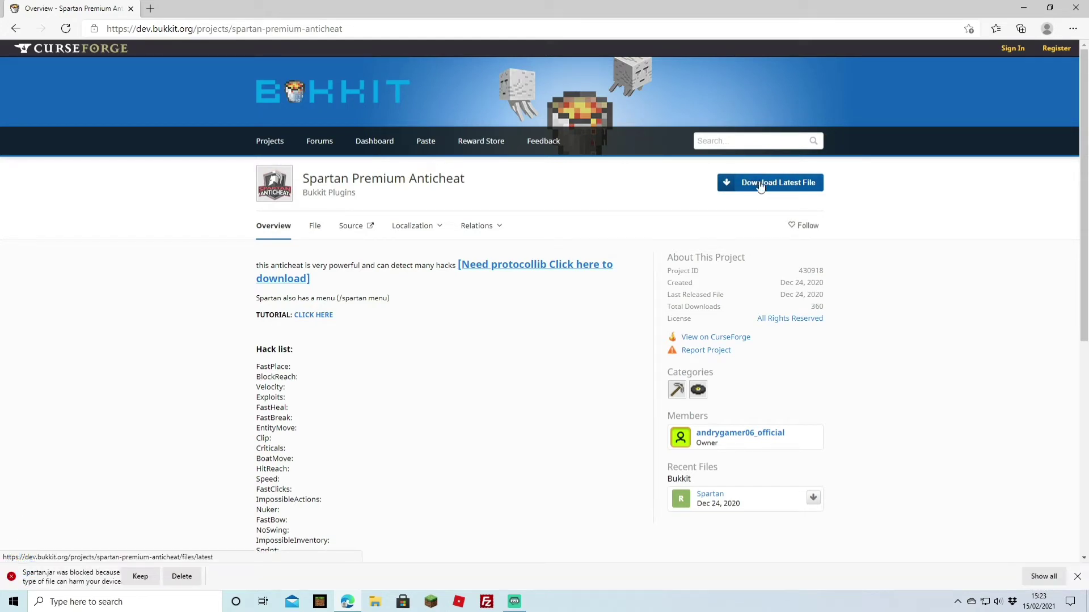
left_click(154, 576)
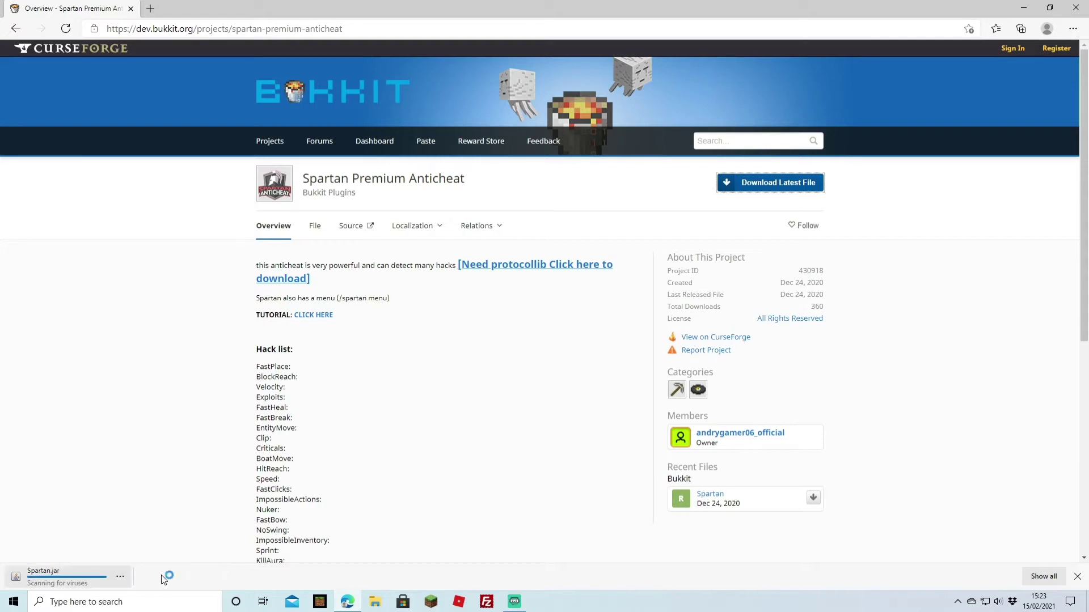
left_click(122, 578)
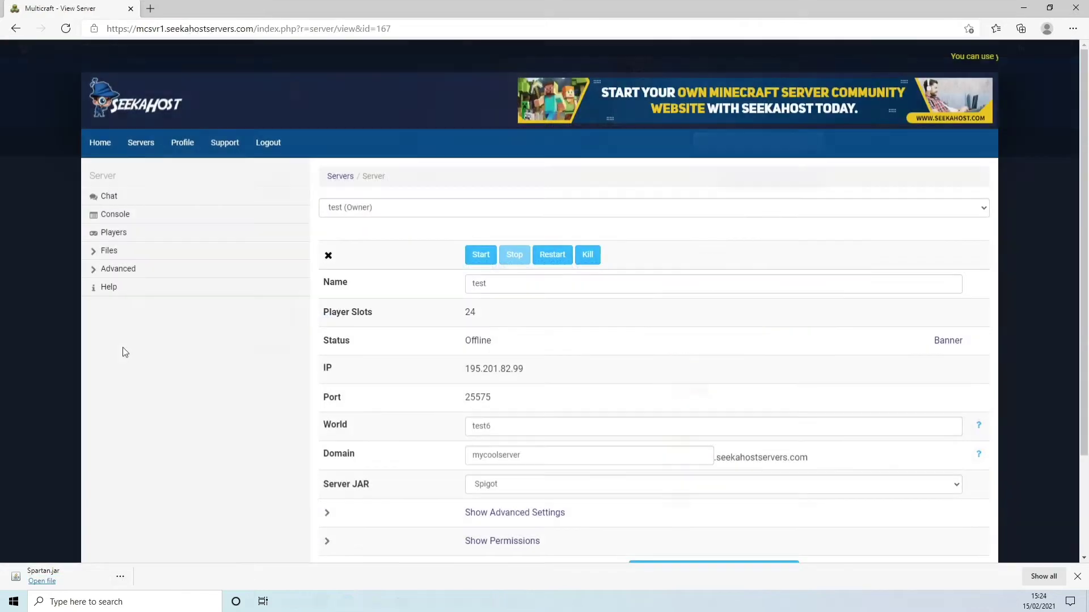
left_click(112, 256)
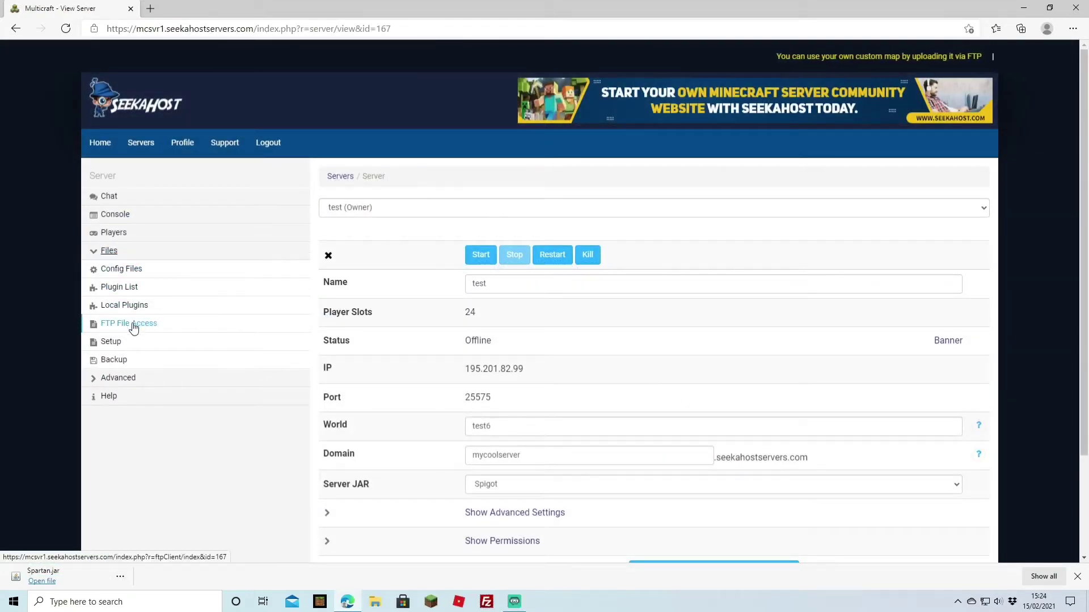
Upload Spartan.jar from the desktop into the plugins folder, then start the test server
left_click(124, 331)
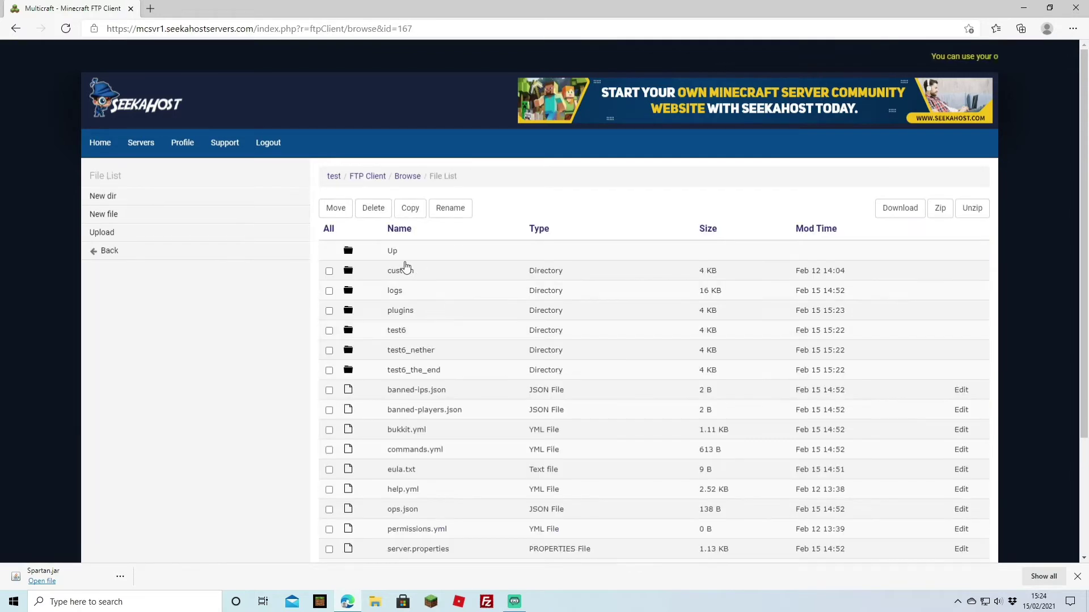
left_click(403, 310)
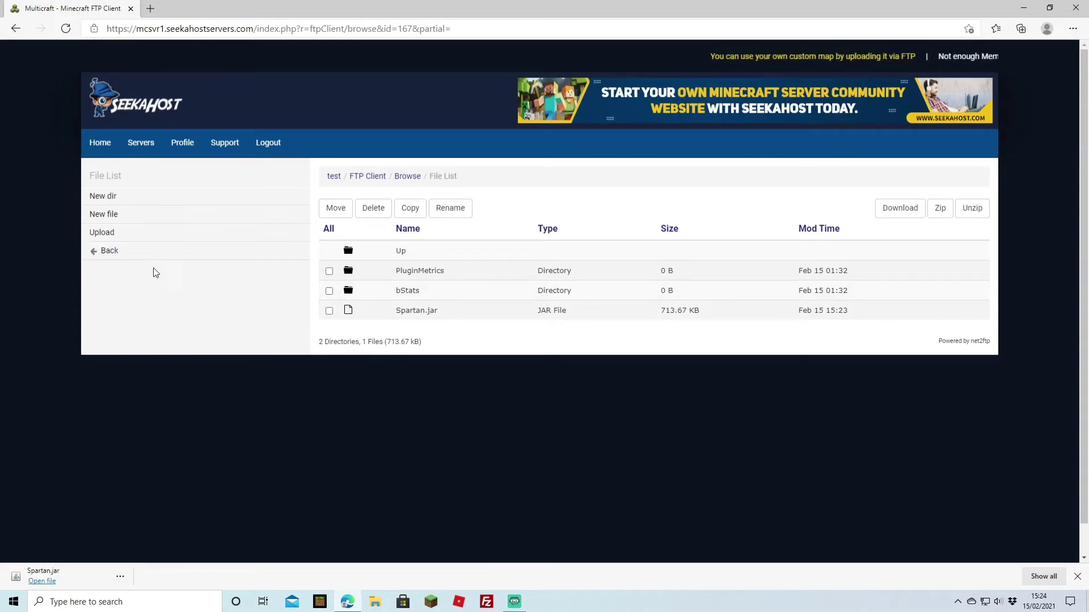
left_click(116, 237)
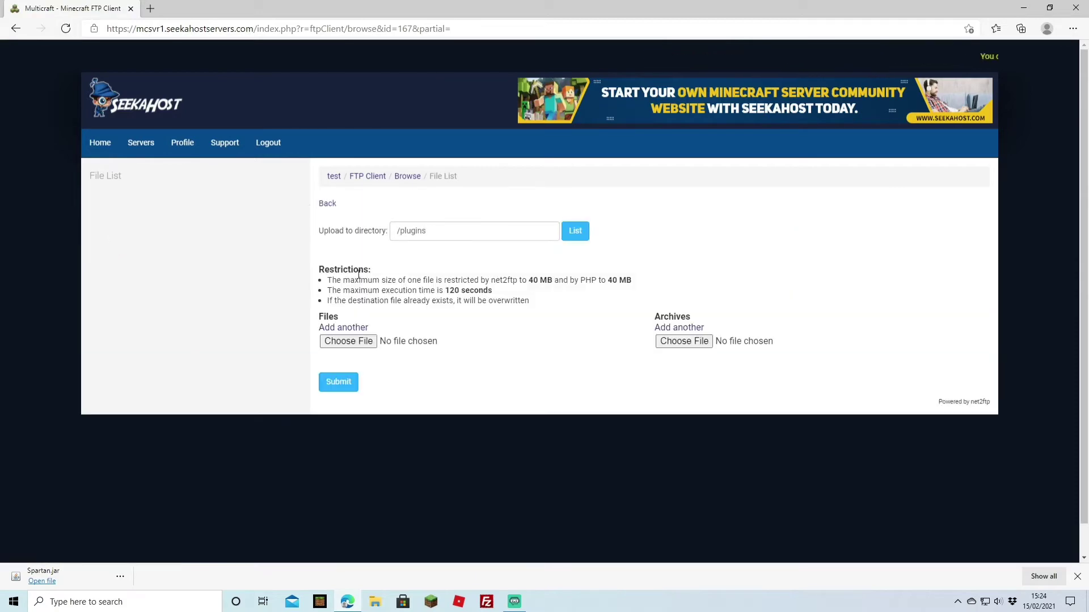
left_click(348, 341)
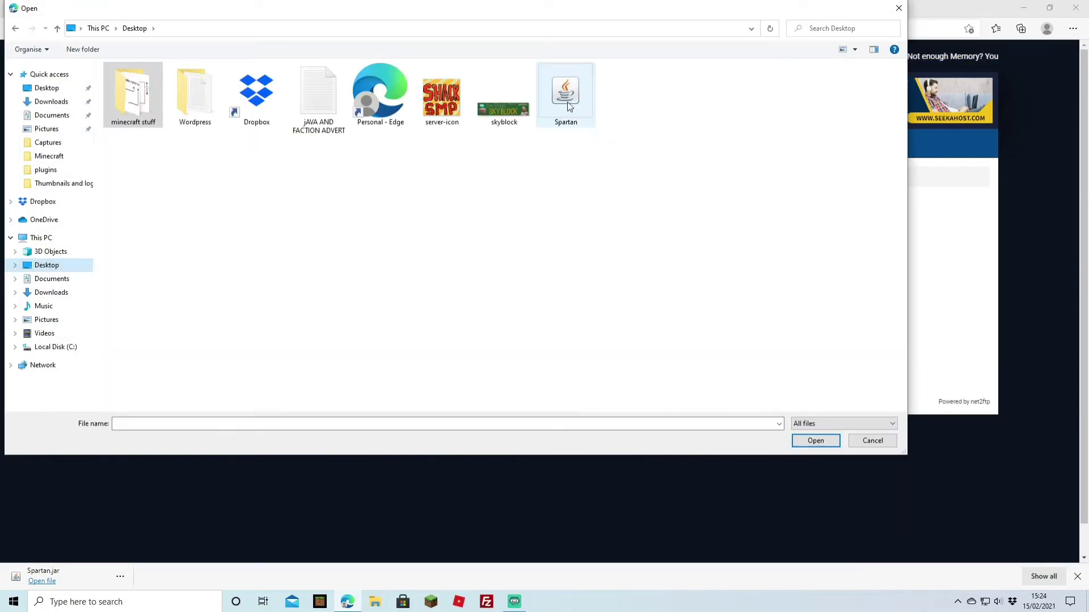
double_click(570, 105)
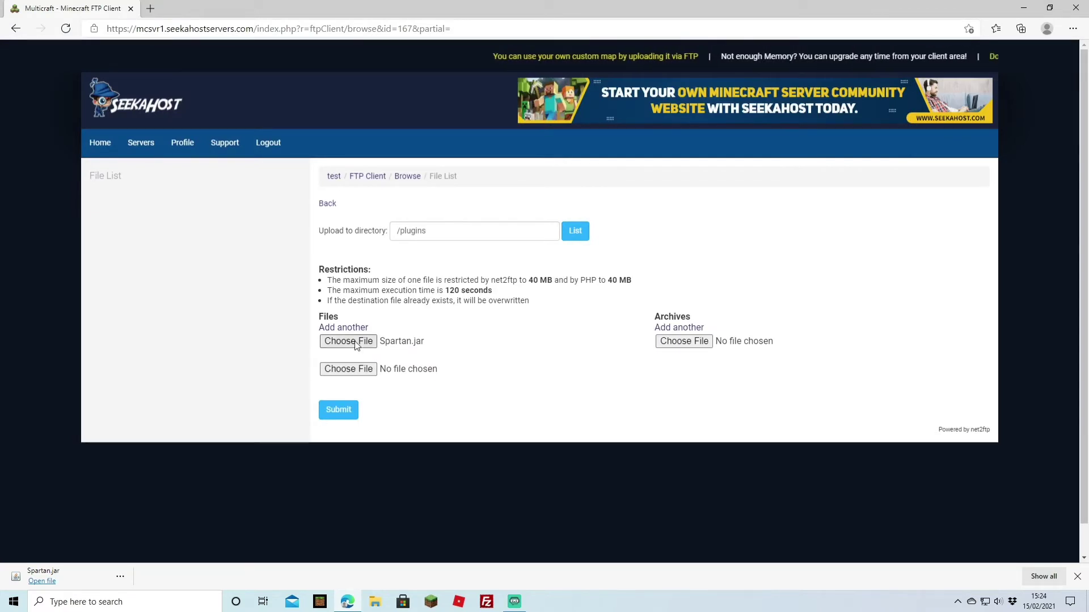
left_click(345, 410)
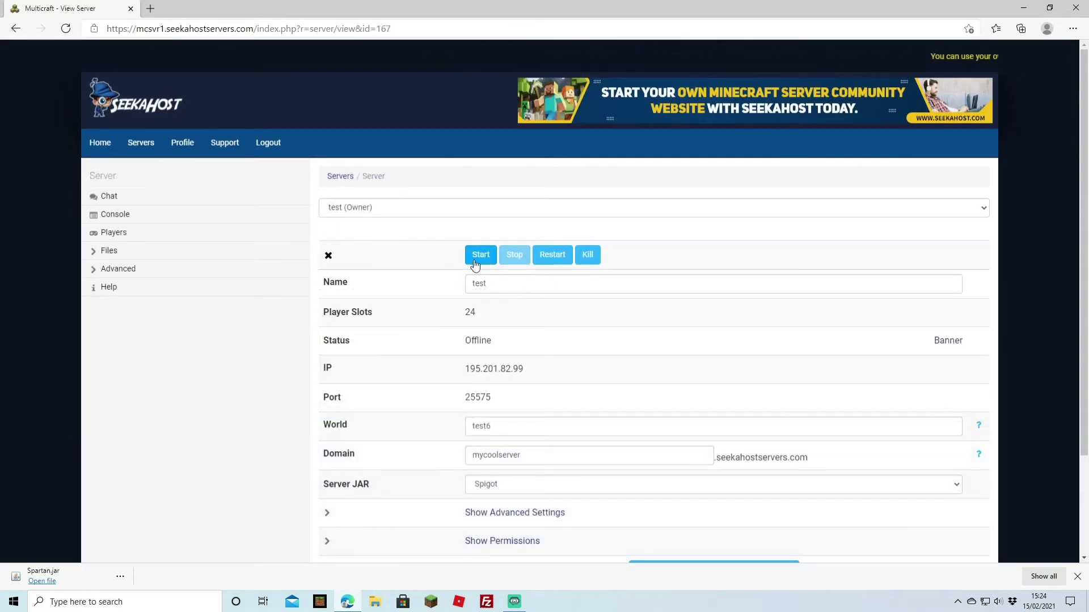
left_click(480, 256)
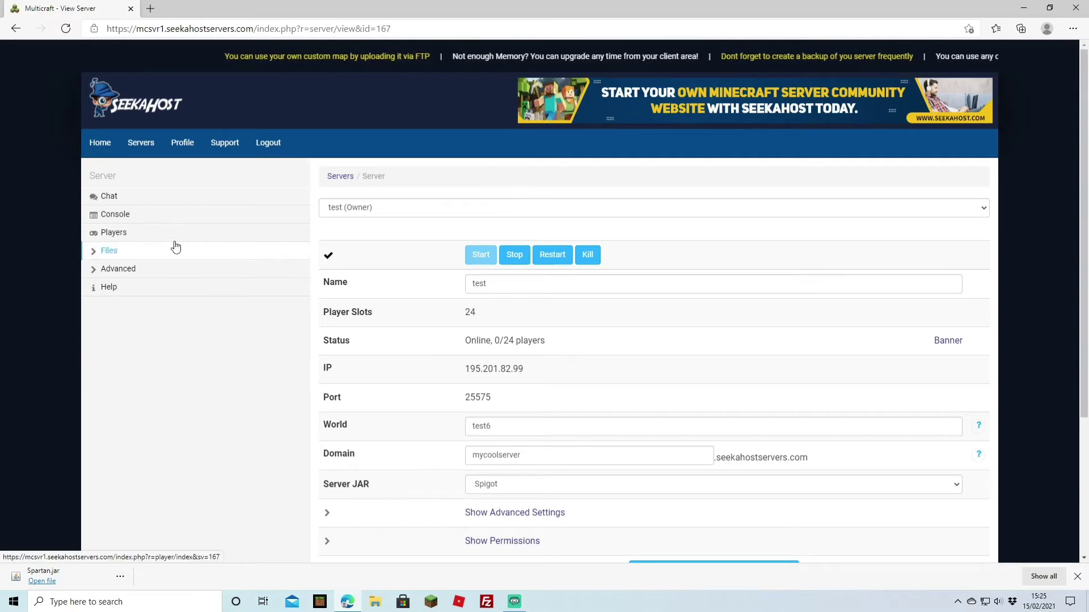
Open plugins\Spartan config.yml from the Config Files list
left_click(109, 251)
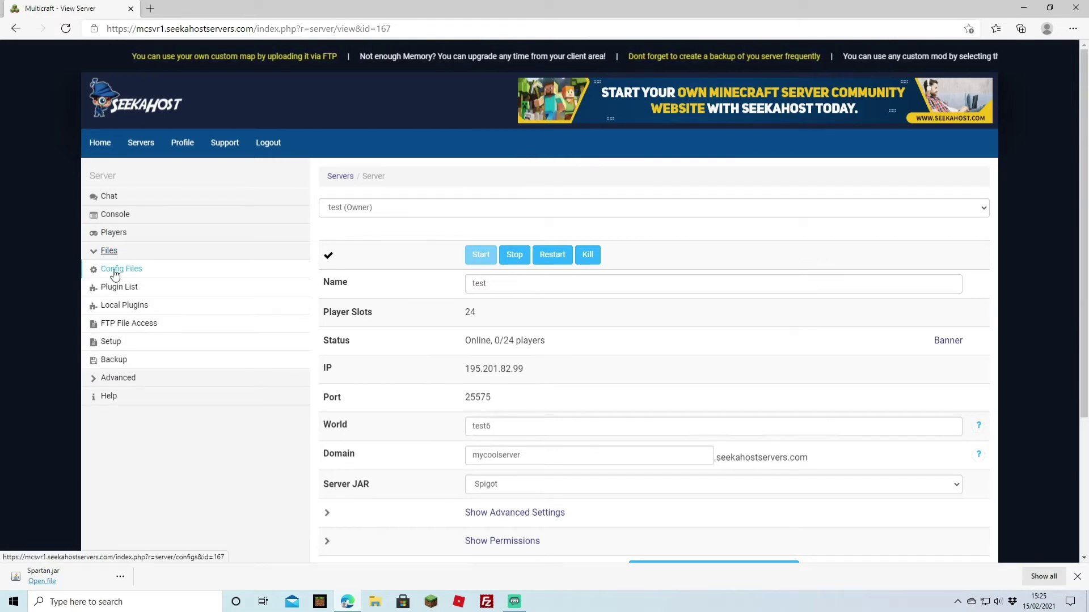
left_click(116, 272)
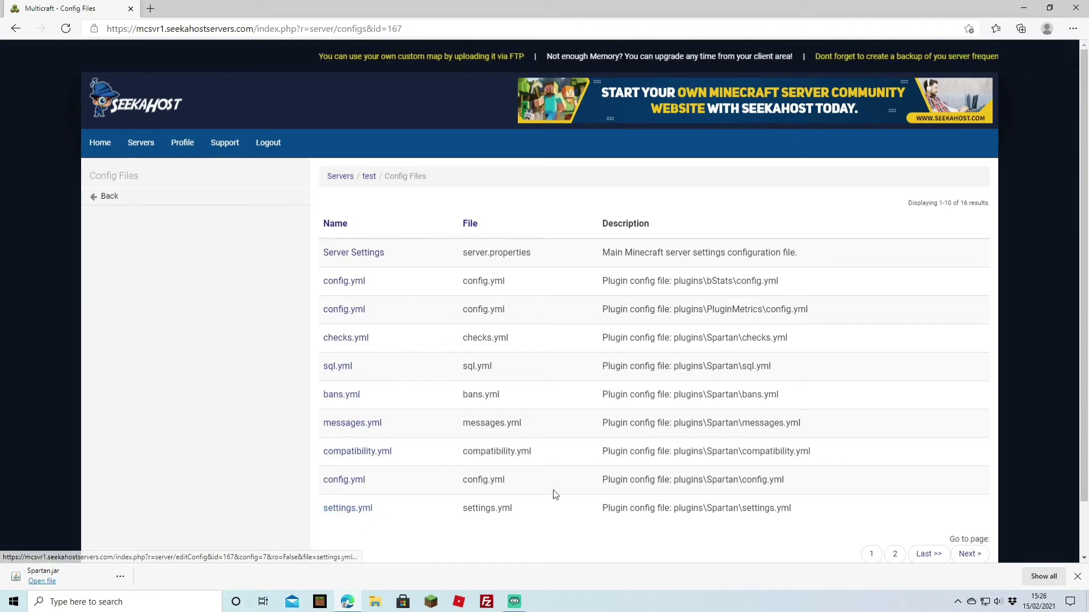
left_click(353, 483)
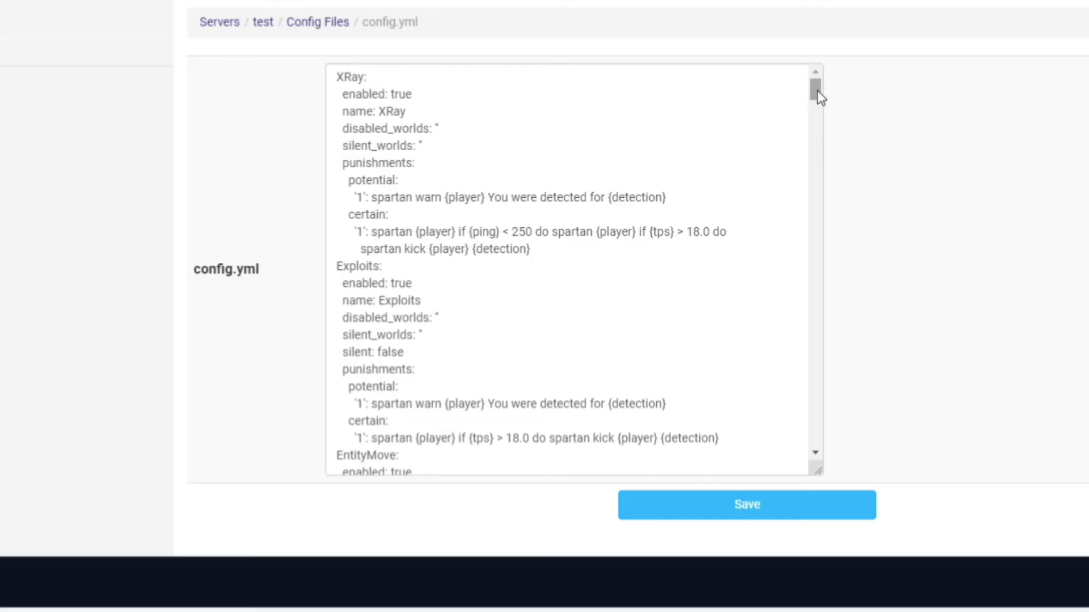
Change the XRay enabled value from true to false and undo the stray 'worl' text
left_click_drag(817, 90, 815, 68)
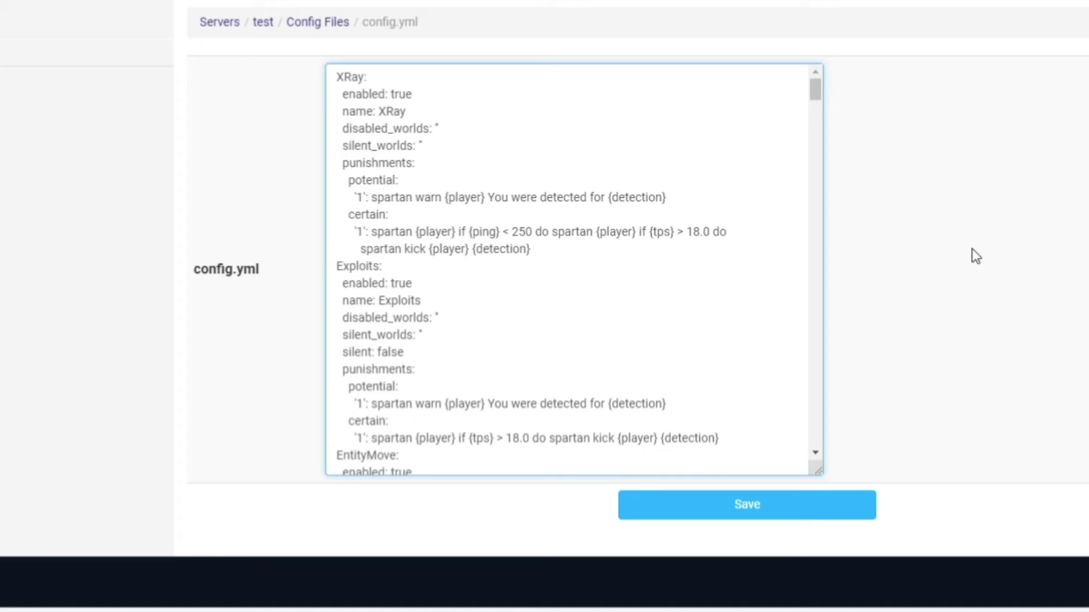
double_click(406, 93)
type("fals")
key("shift+Left")
scroll(504, 248, "down", 5)
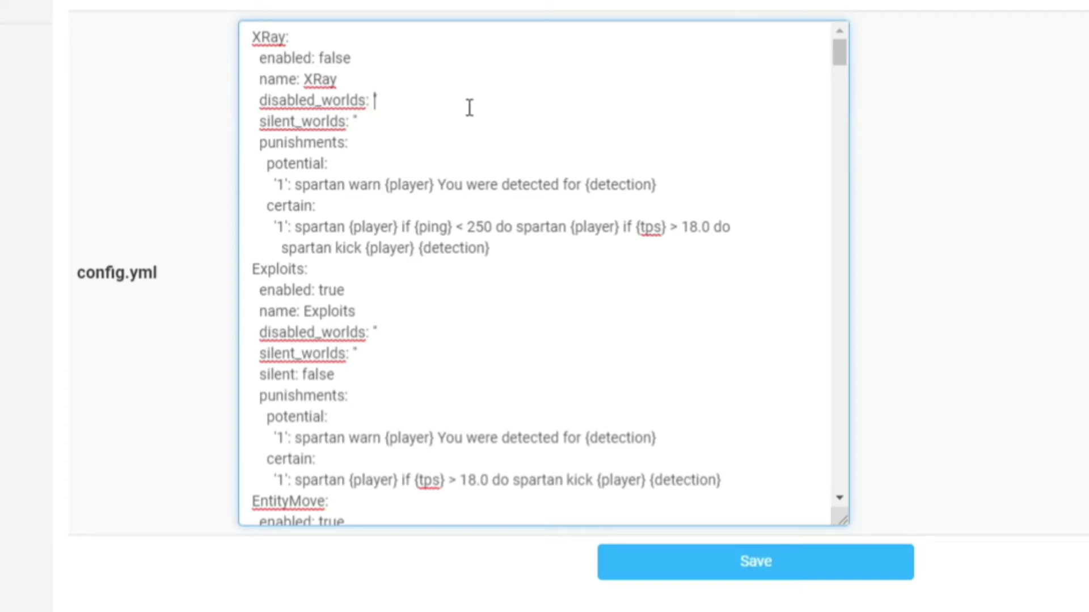
type("worl")
key("ctrl+z")
left_click(341, 143)
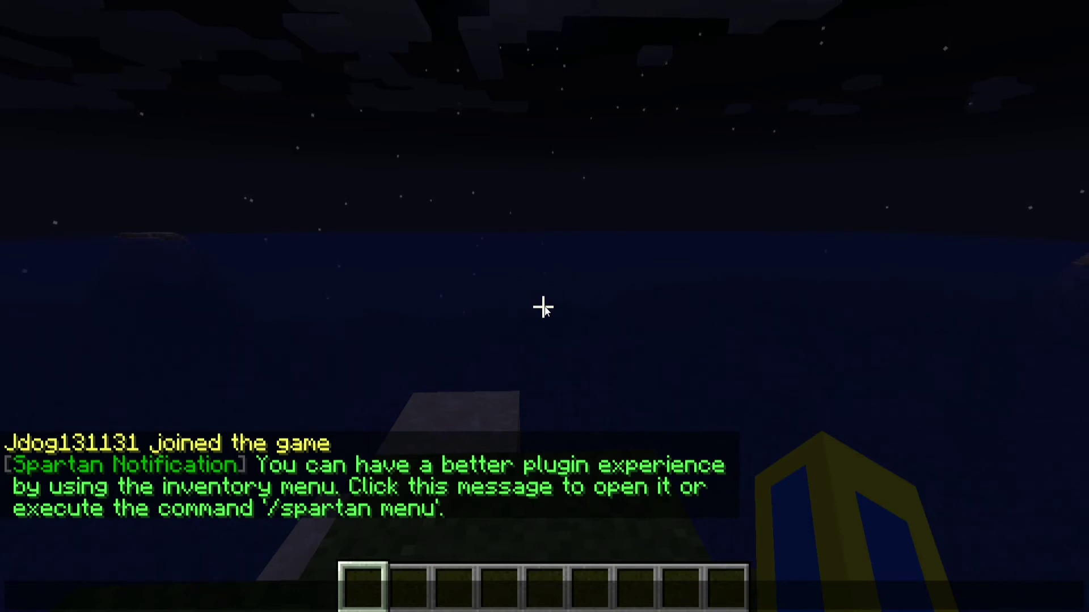
Run '/spartan menu' in the Minecraft chat
key("slash")
type("spartan")
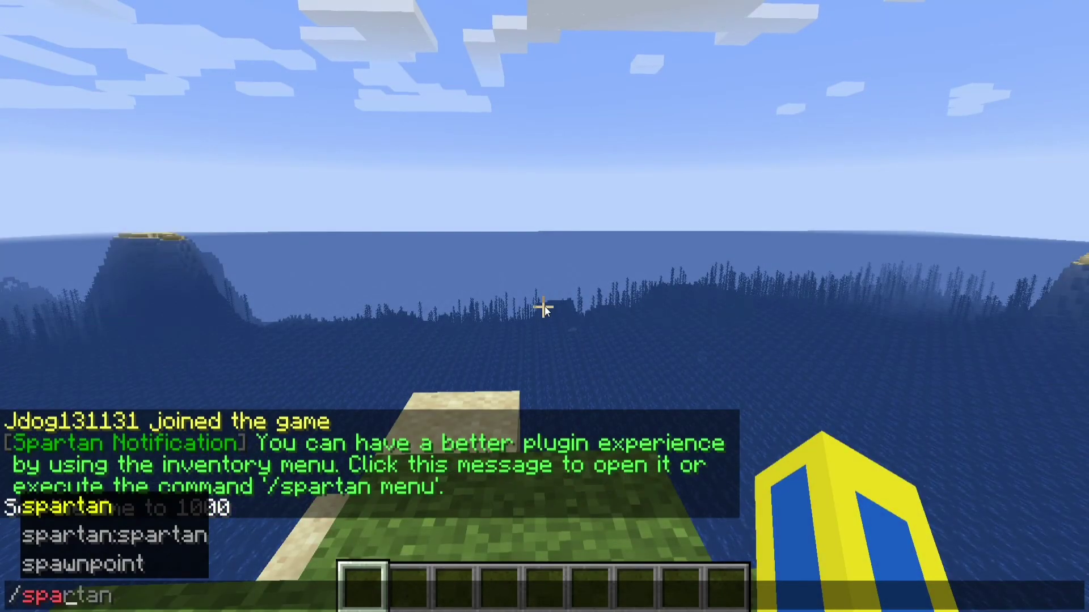
type("rtan menu")
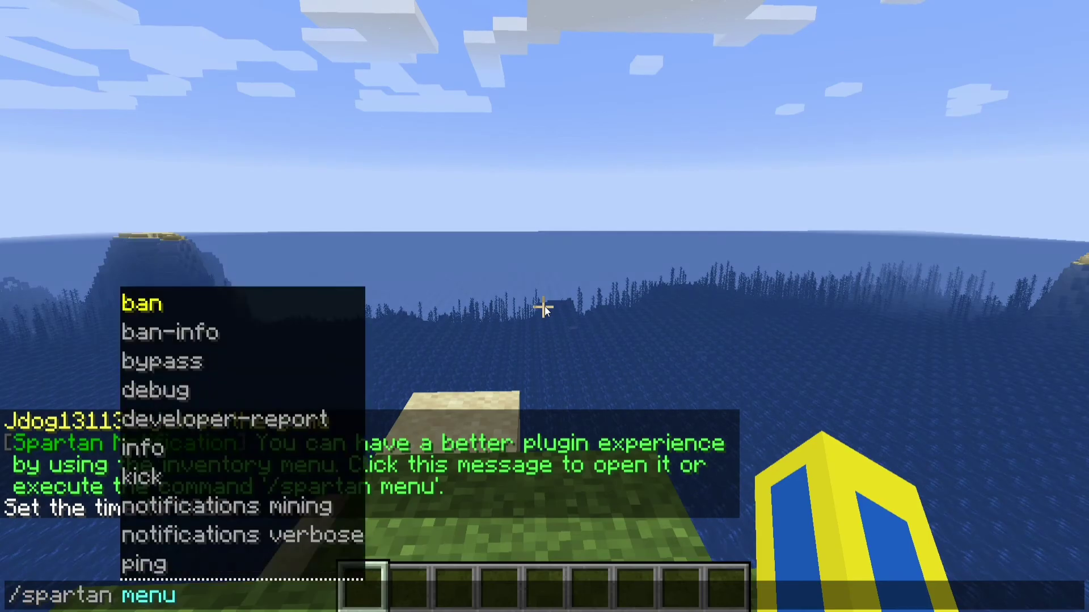
key("Return")
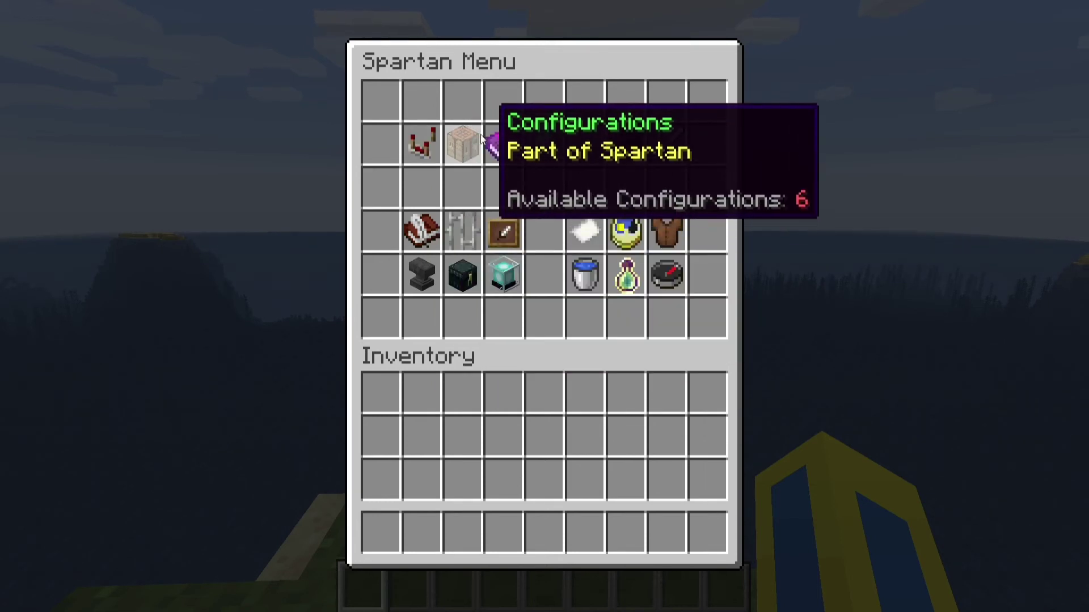
View the checks and compatibility configurations, then open Manage Checks from the Spartan Menu
left_click(474, 145)
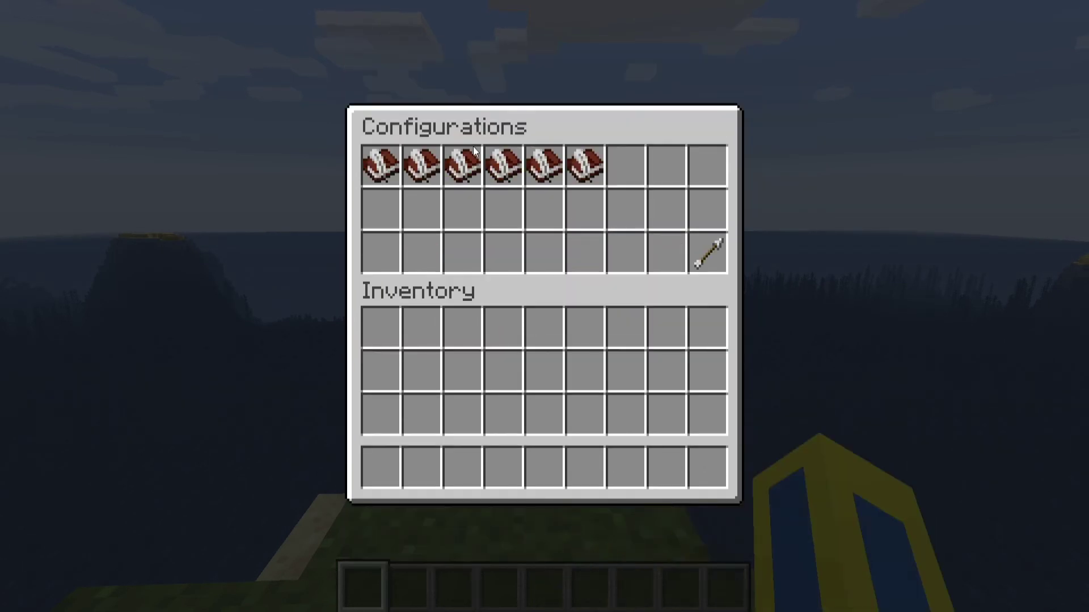
left_click(383, 173)
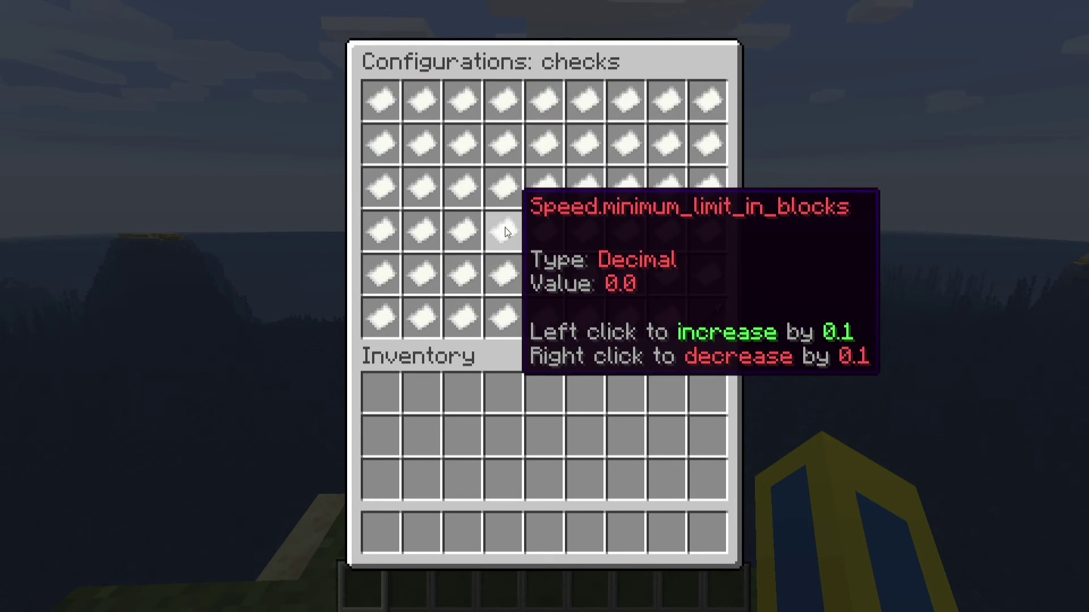
key("Escape")
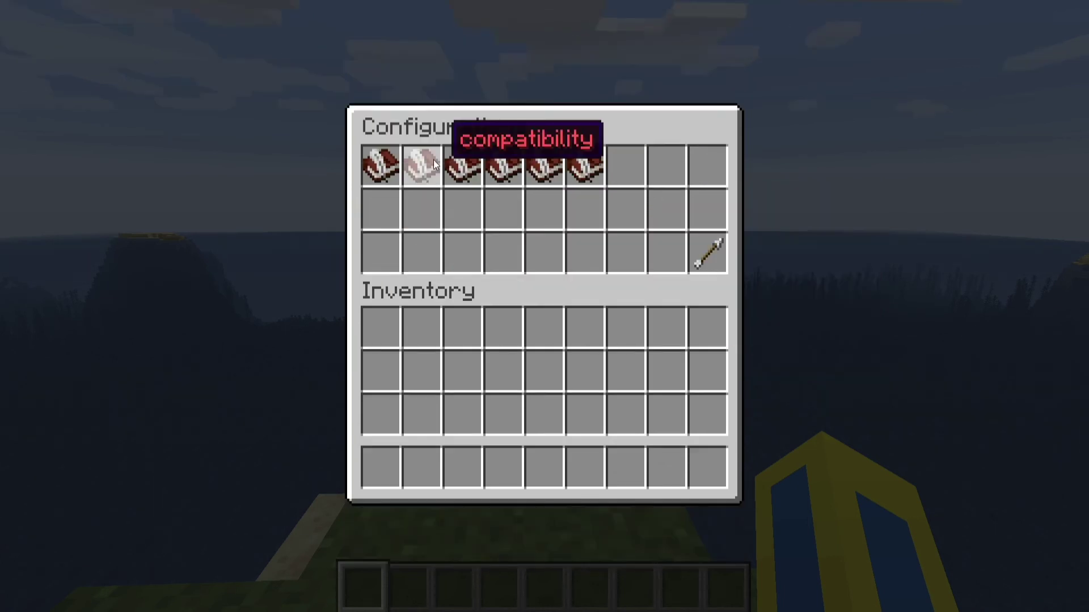
left_click(431, 161)
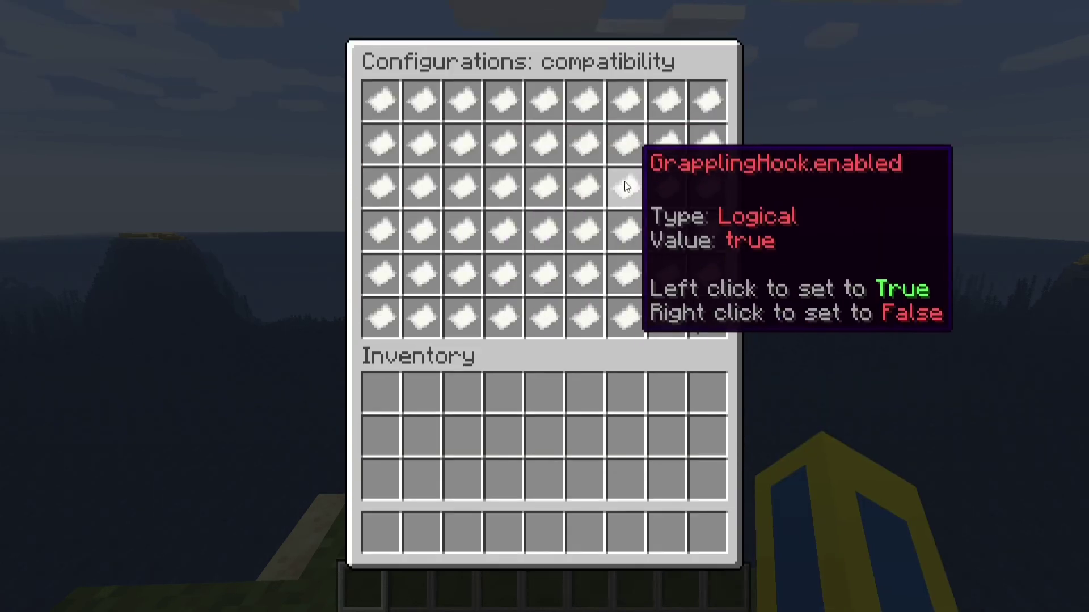
left_click(710, 311)
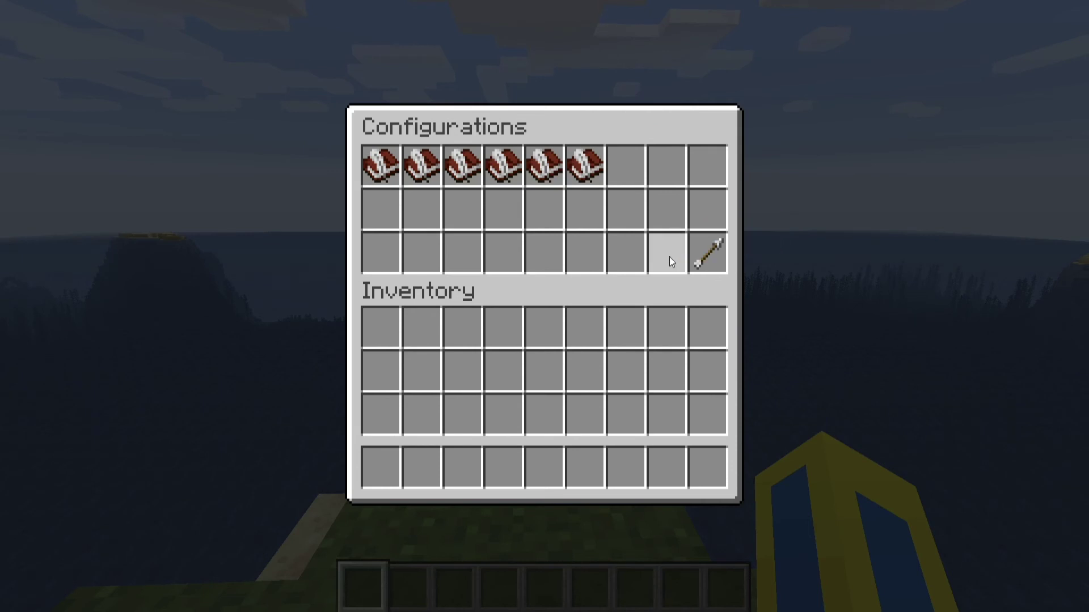
left_click(703, 256)
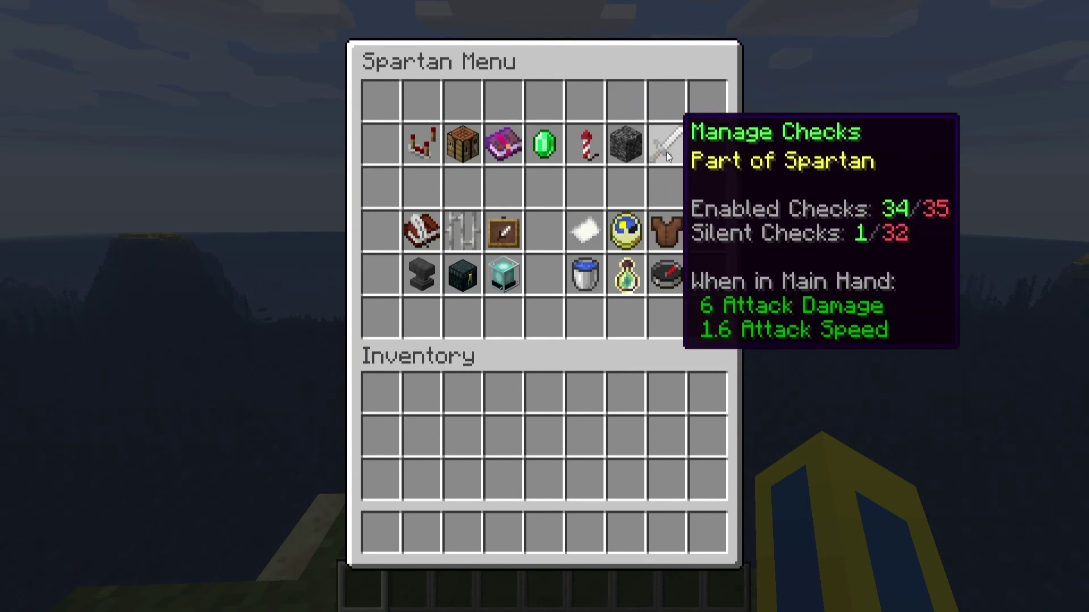
left_click(666, 152)
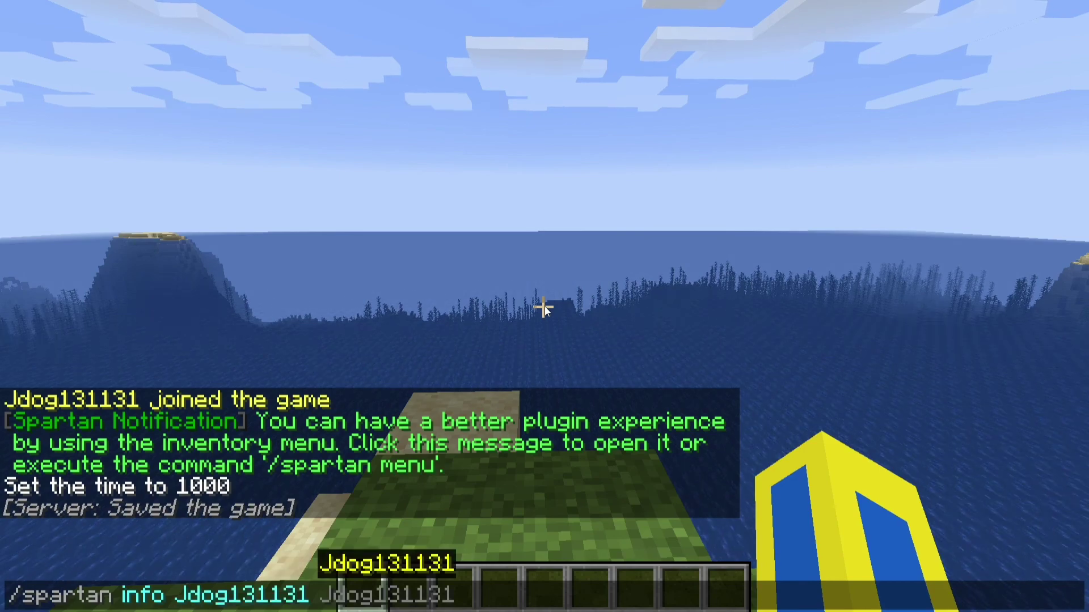
Run '/spartan info' for the joined player
key("Return")
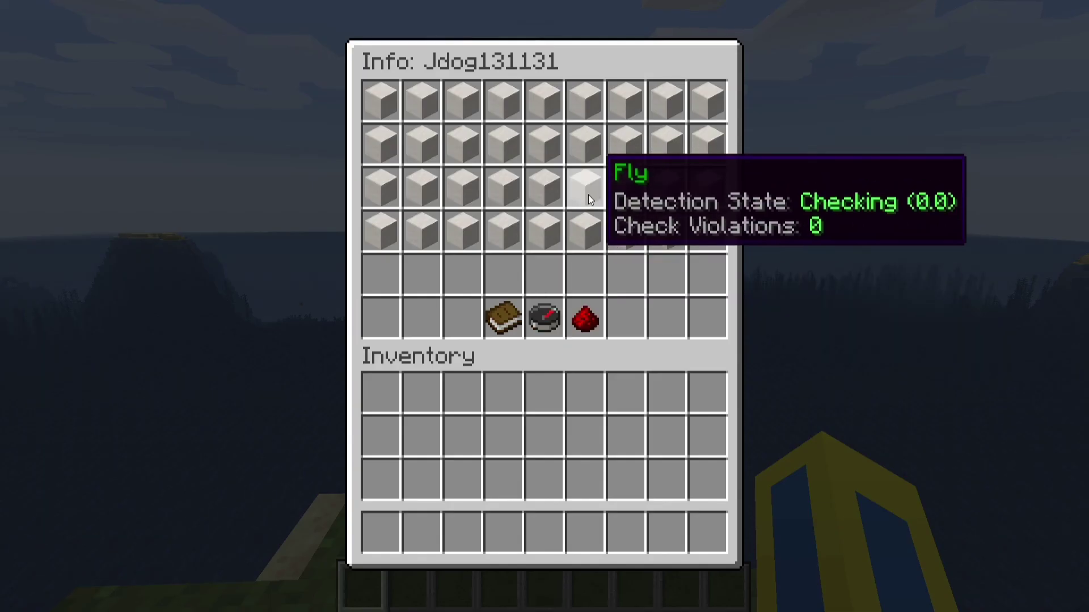